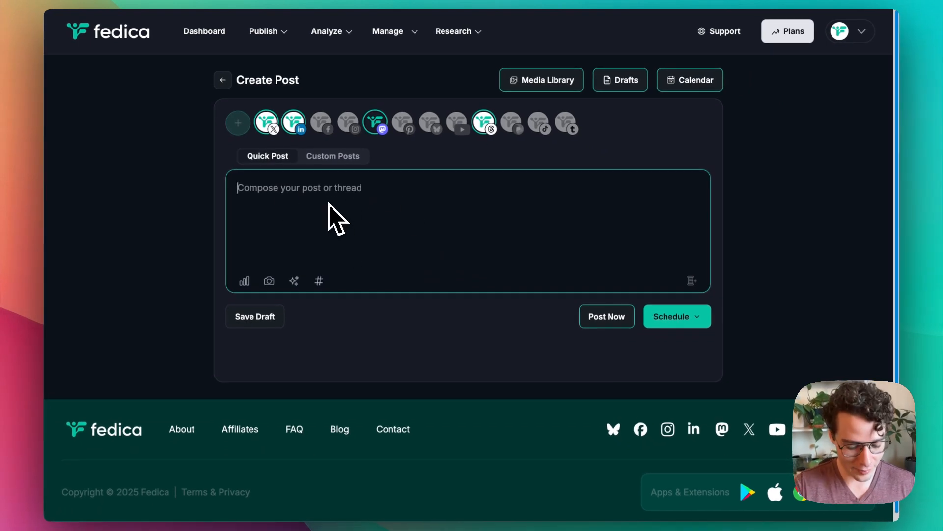
# Step: Write the post "Favorite platform to use?" and attach a poll with X/Twitter, Mastodon, Threads and LinkedIn choices, running for 7 days
pyautogui.write('Favorite platform to use?')
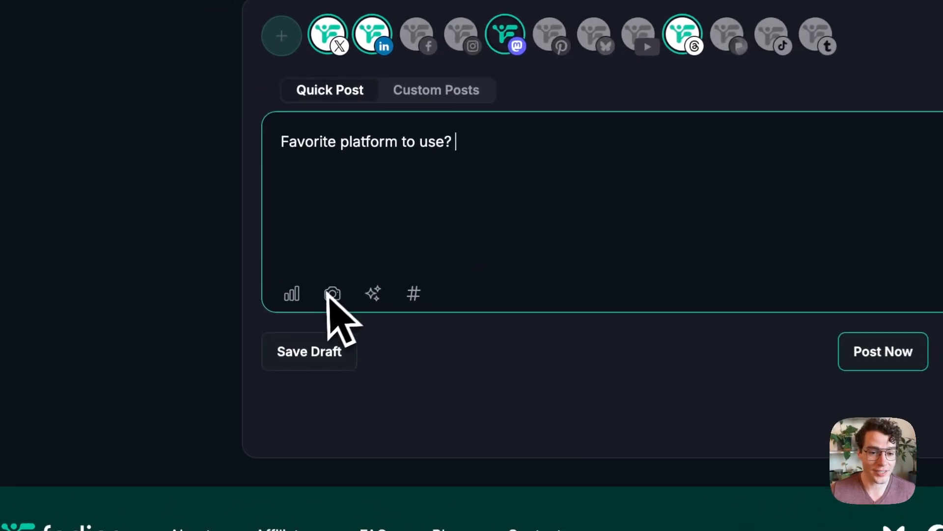
pyautogui.click(291, 293)
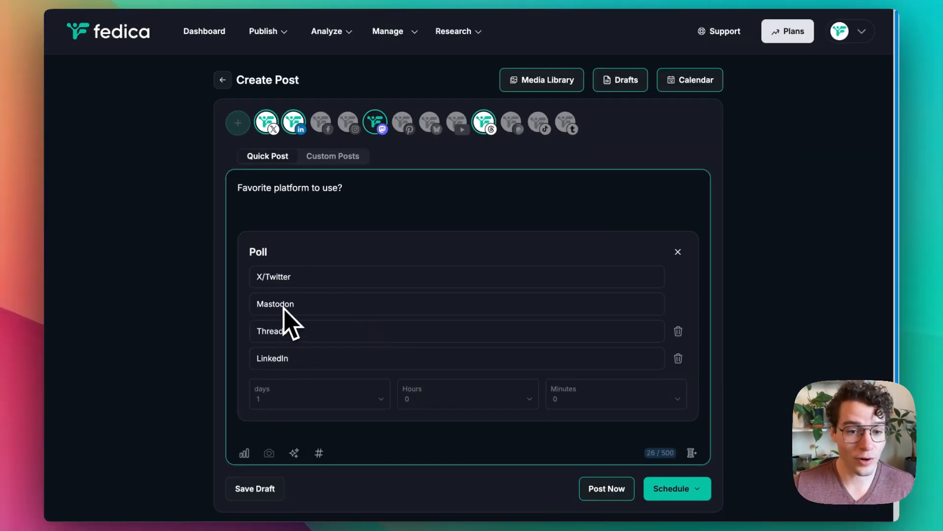
pyautogui.click(372, 399)
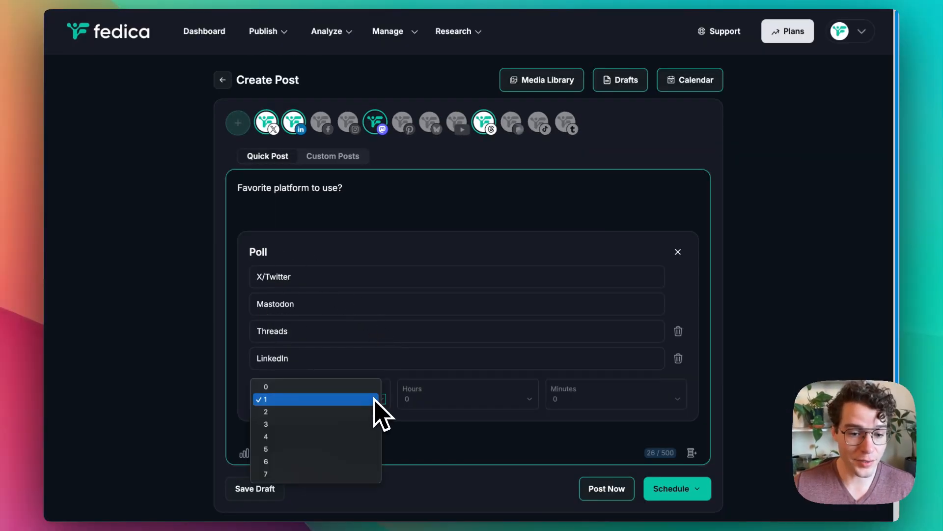
pyautogui.click(278, 475)
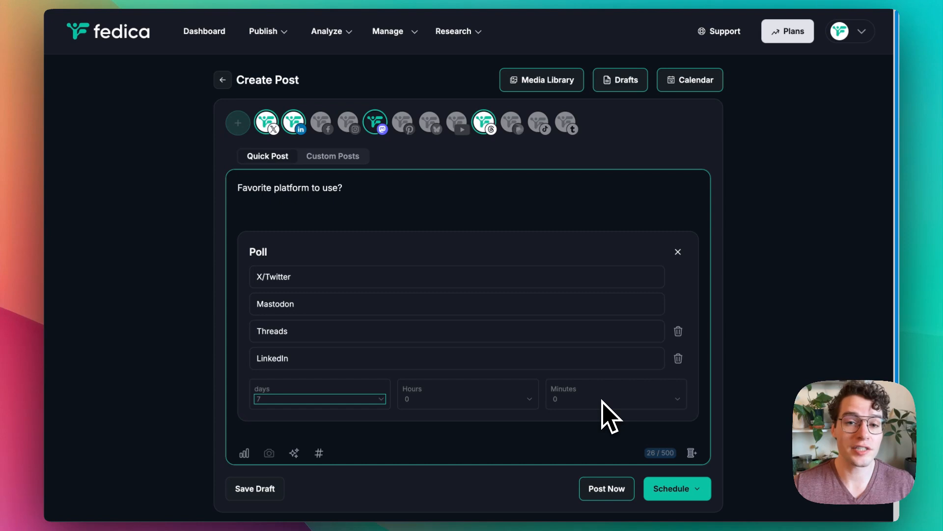
# Step: Toggle the selected X, LinkedIn and Mastodon accounts off and back on as posting targets
pyautogui.click(264, 118)
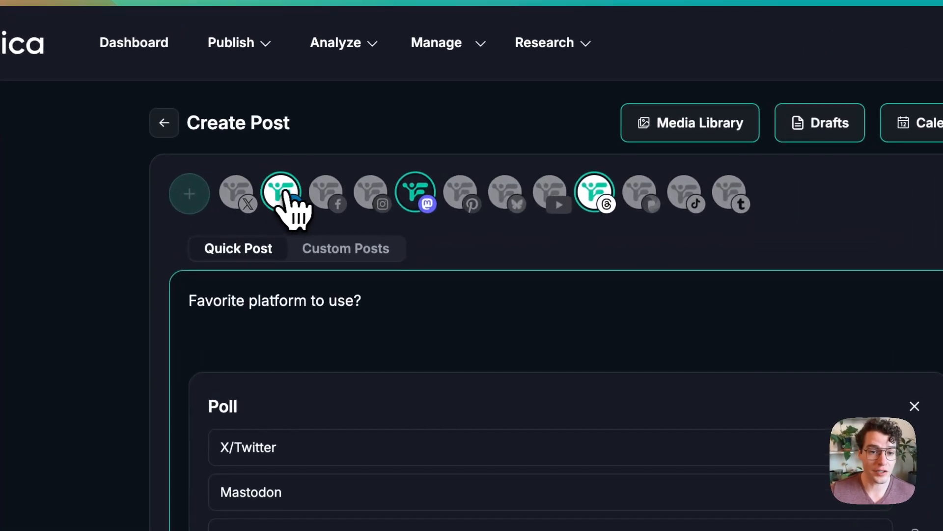
pyautogui.click(248, 199)
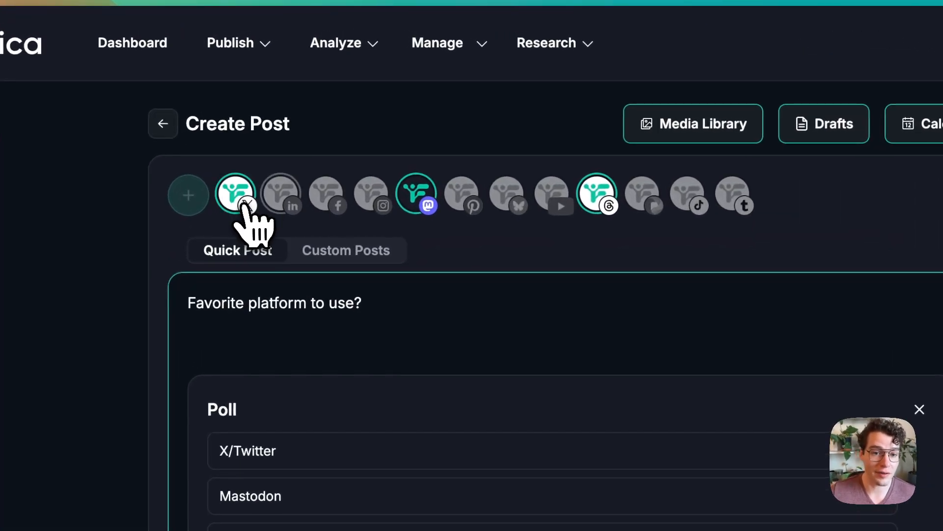
pyautogui.click(416, 199)
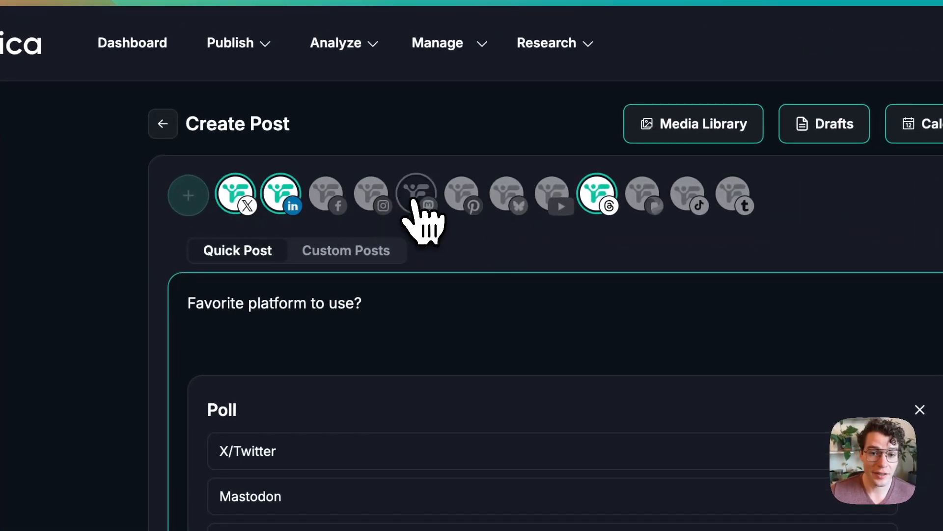
pyautogui.click(415, 201)
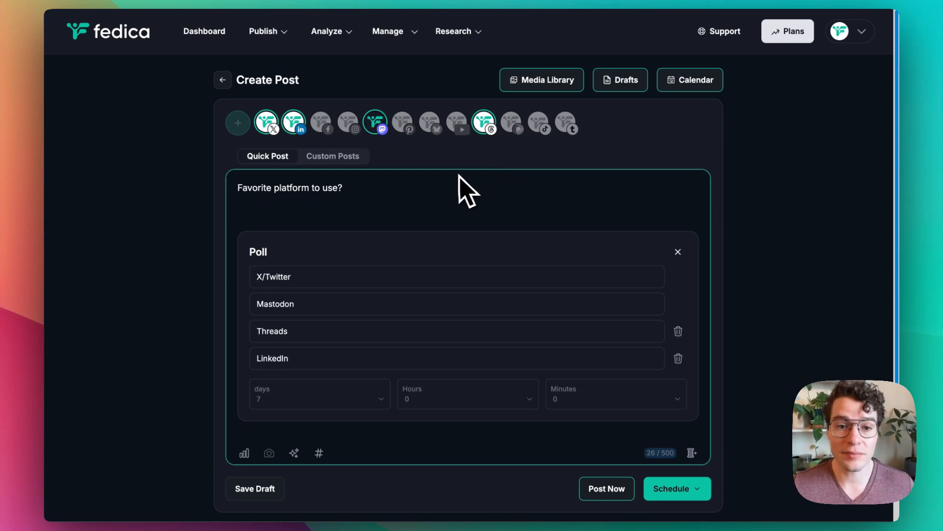
# Step: Switch the post to Custom Posts and view the LinkedIn and Mastodon versions of the poll
pyautogui.click(321, 159)
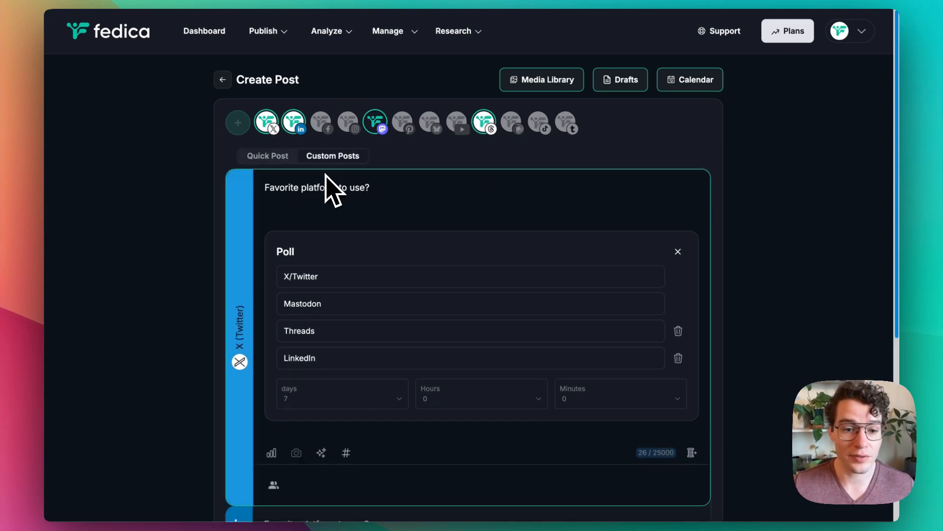
pyautogui.scroll(-3, 330, 192)
pyautogui.click(302, 366)
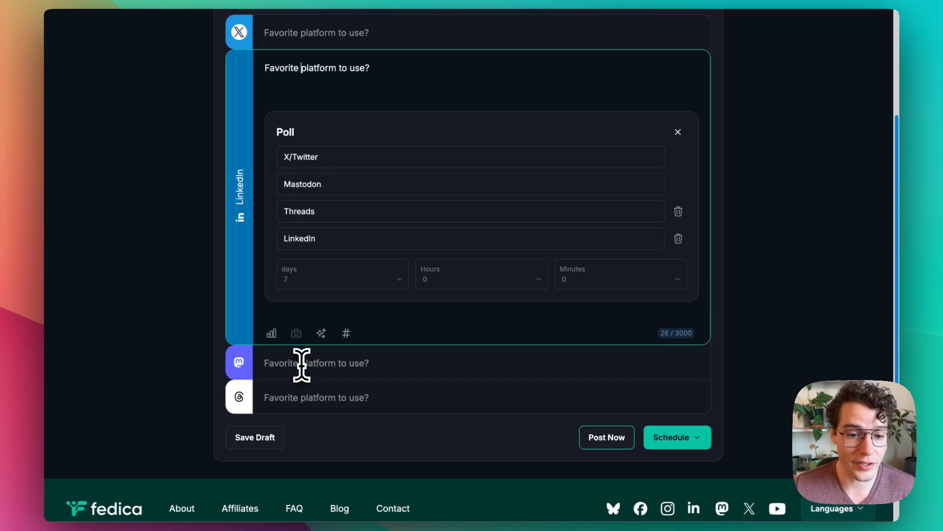
pyautogui.click(301, 364)
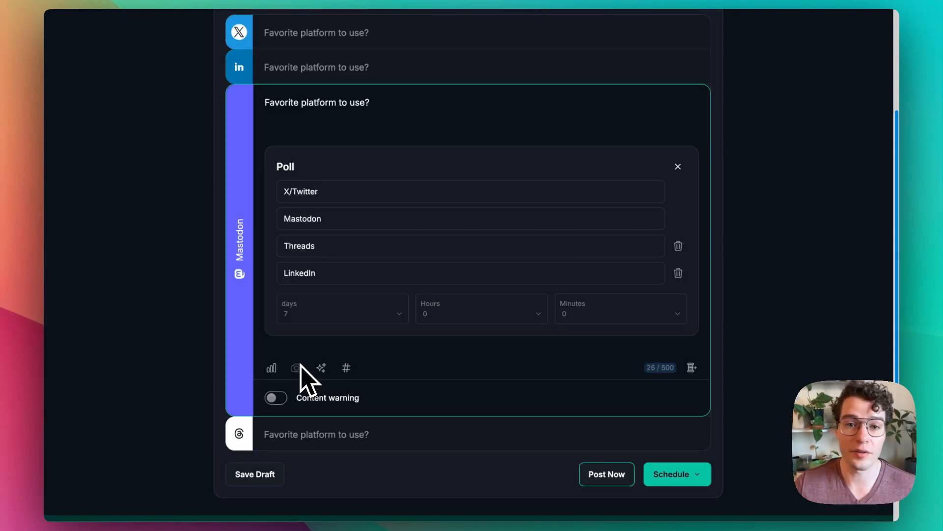
# Step: Replace the X version's text with "Are you scheduling polls to X and other platforms?"
pyautogui.scroll(3, 302, 374)
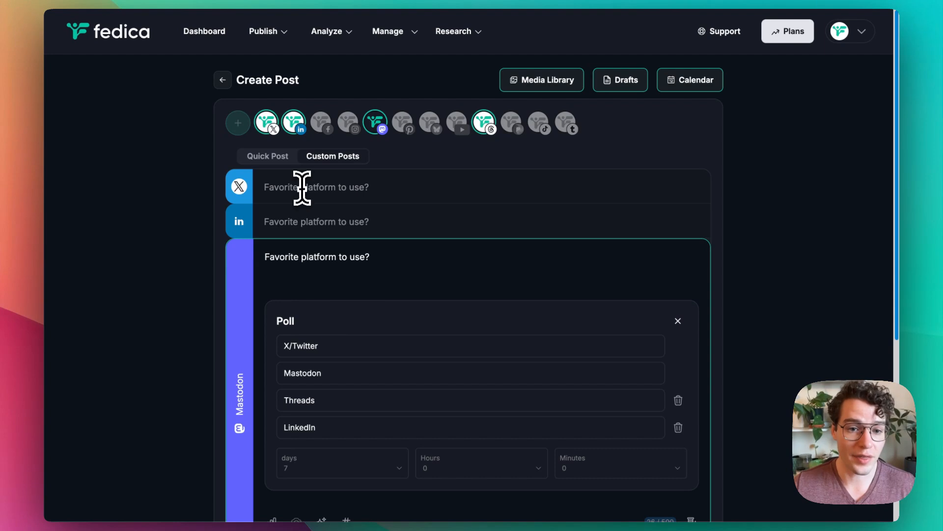
pyautogui.click(274, 184)
pyautogui.moveTo(387, 189); pyautogui.dragTo(238, 204)
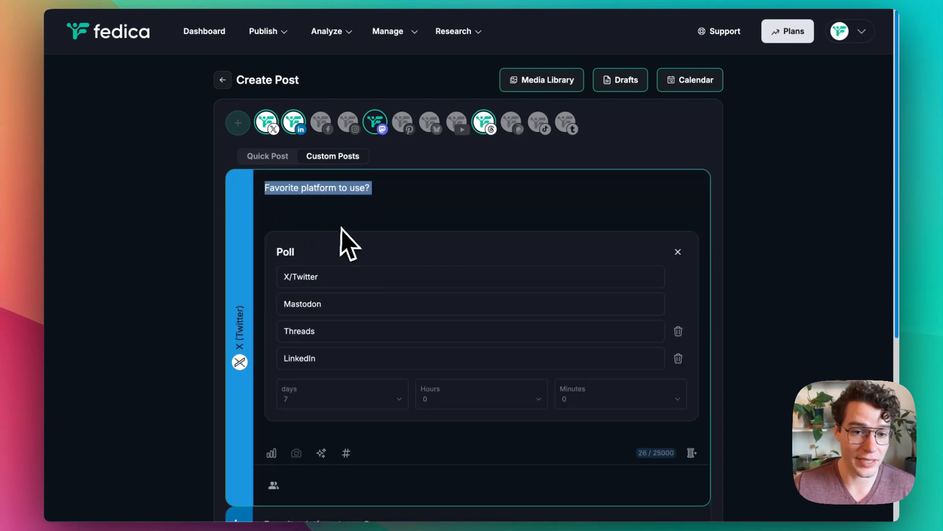
pyautogui.write('Are you scheduling polls to X and other platforms?')
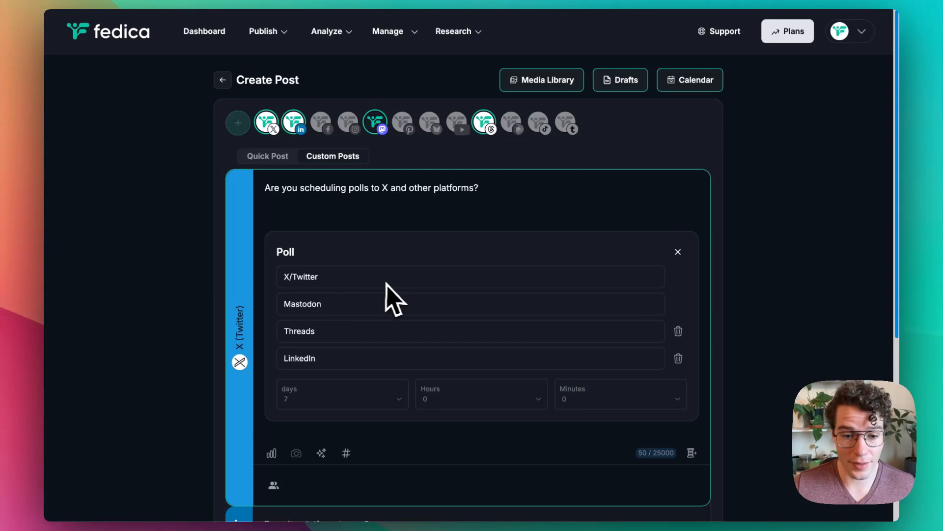
# Step: Look at the X version's community posting option and close it without entering a community URL
pyautogui.scroll(-2, 362, 248)
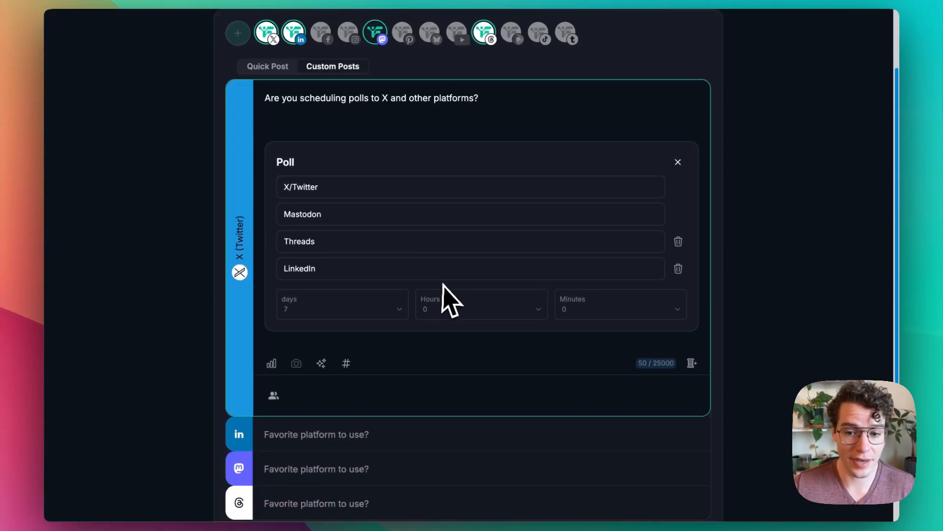
pyautogui.scroll(-5, 440, 283)
pyautogui.scroll(6, 455, 262)
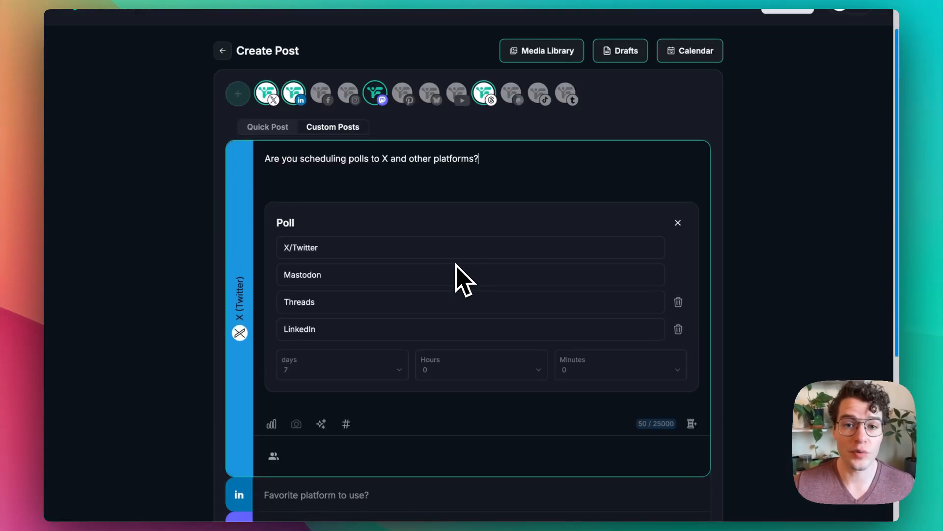
pyautogui.scroll(-1, 457, 280)
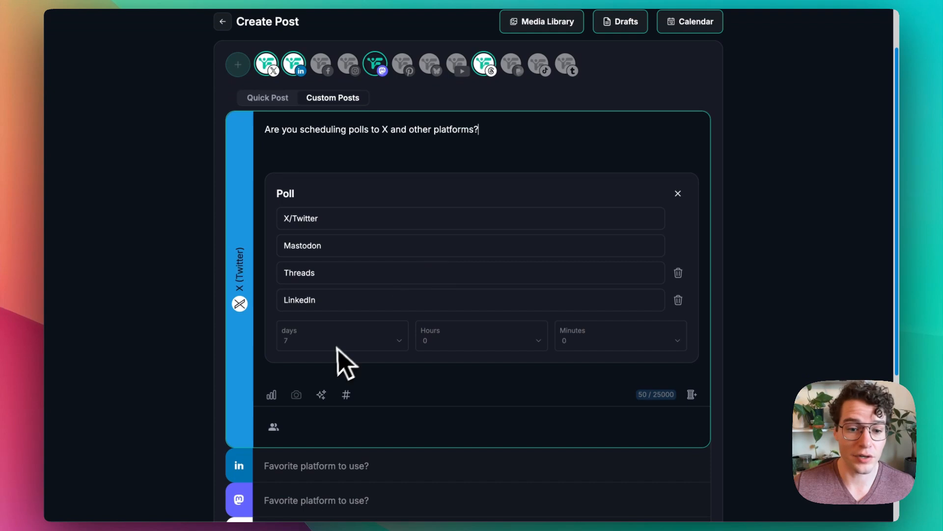
pyautogui.click(273, 425)
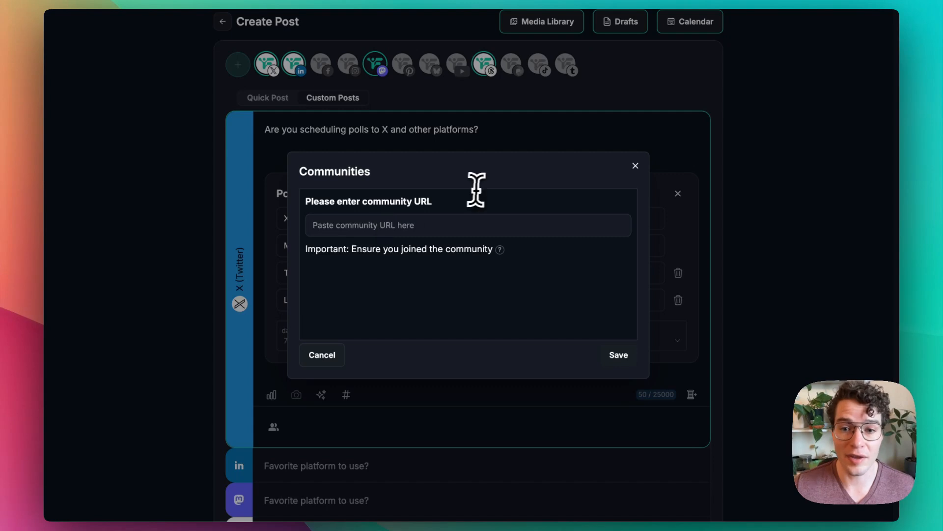
pyautogui.click(636, 166)
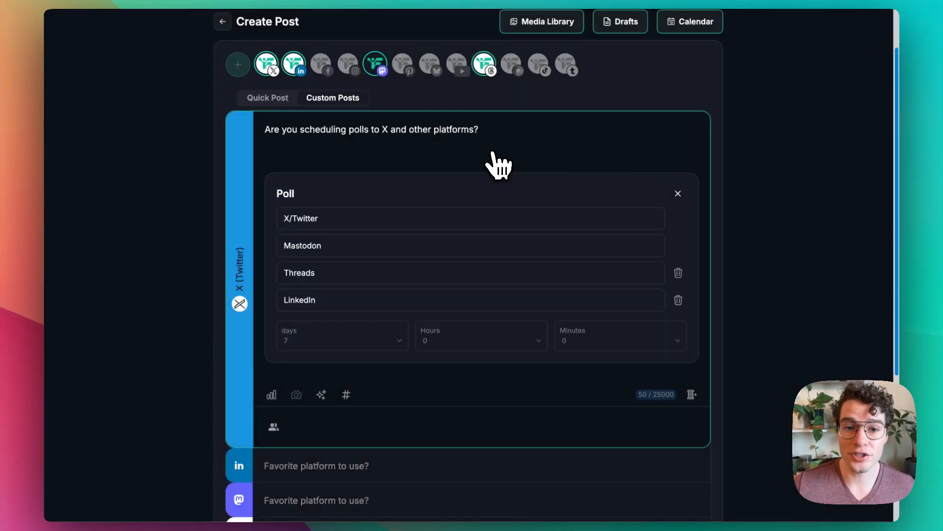
# Step: Expand the Mastodon version and switch its content warning on and back off
pyautogui.scroll(-5, 492, 167)
pyautogui.click(239, 276)
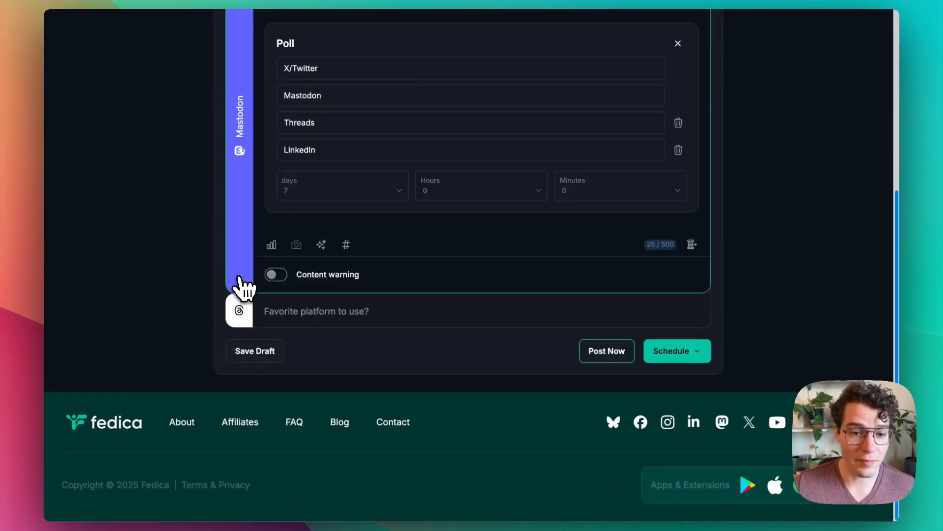
pyautogui.click(284, 278)
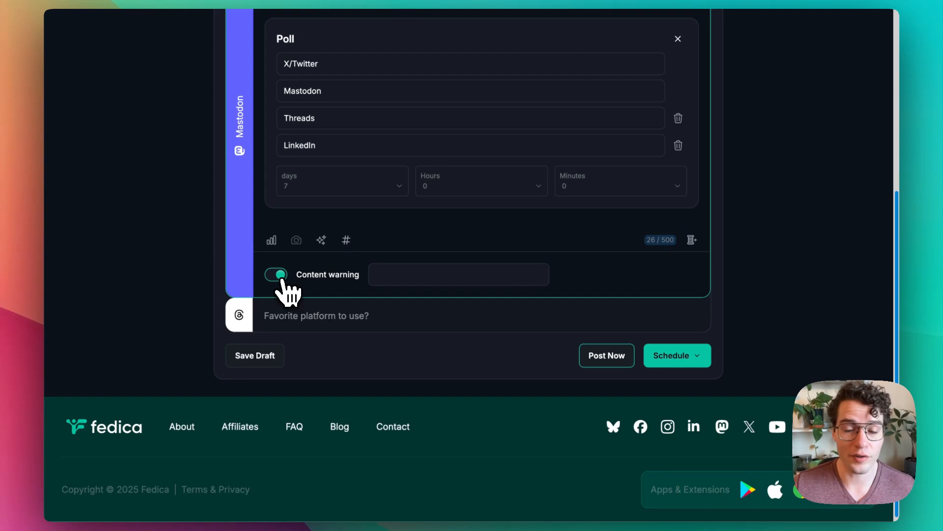
pyautogui.click(276, 274)
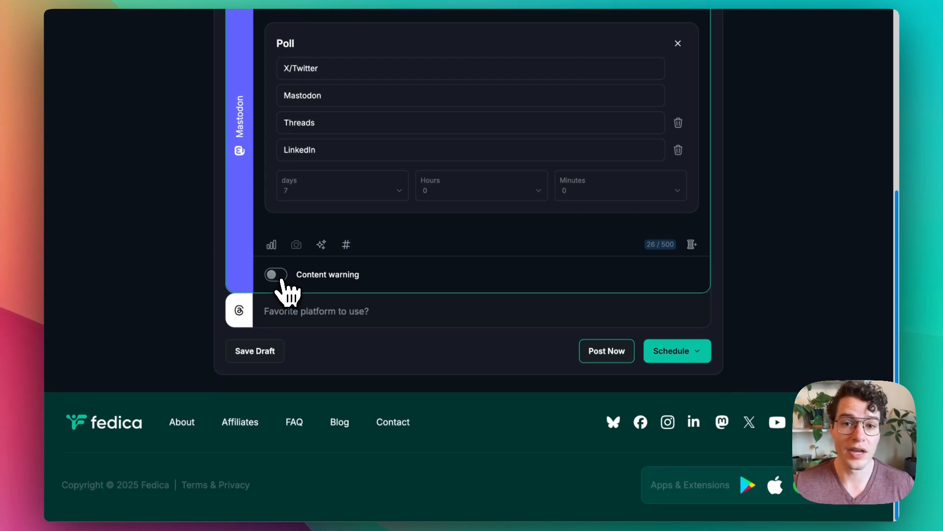
# Step: Compare the poll settings in the Threads, Mastodon, LinkedIn and X versions, ending on the X version
pyautogui.click(285, 309)
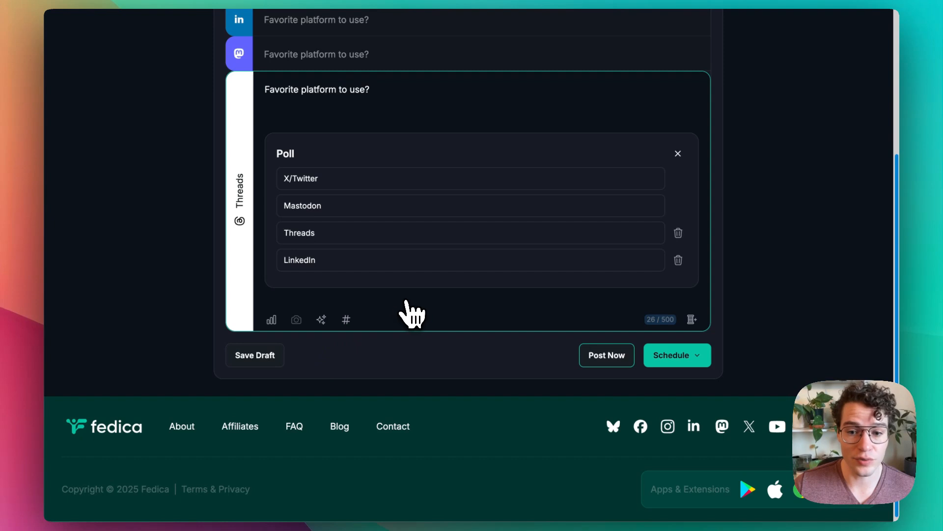
pyautogui.scroll(3, 447, 295)
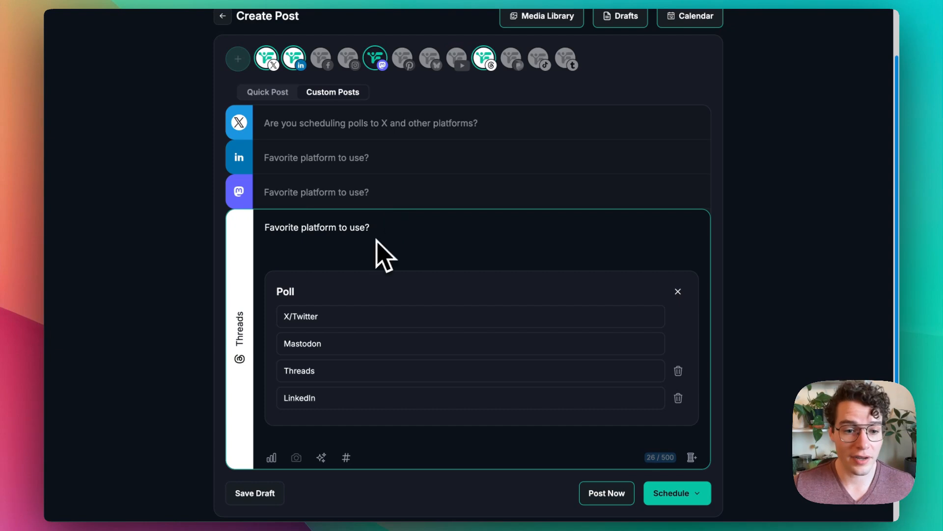
pyautogui.click(239, 193)
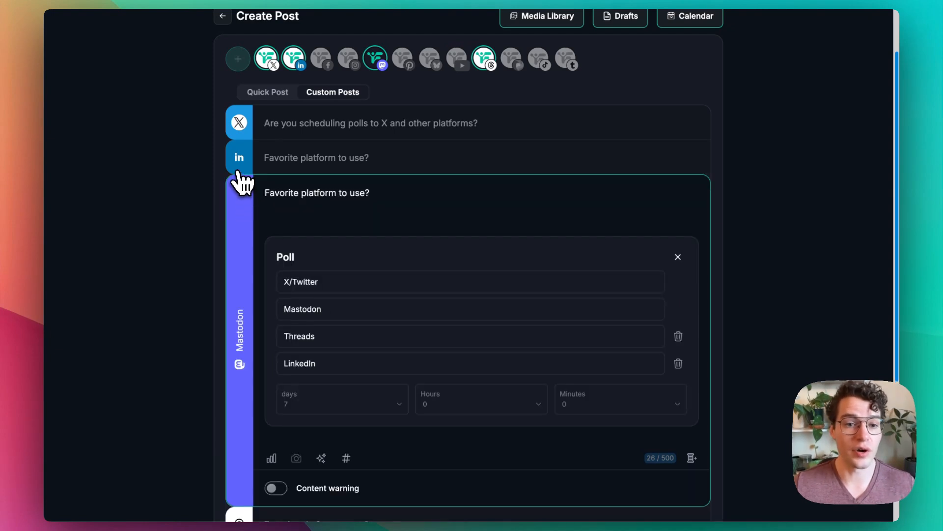
pyautogui.click(239, 167)
pyautogui.click(241, 130)
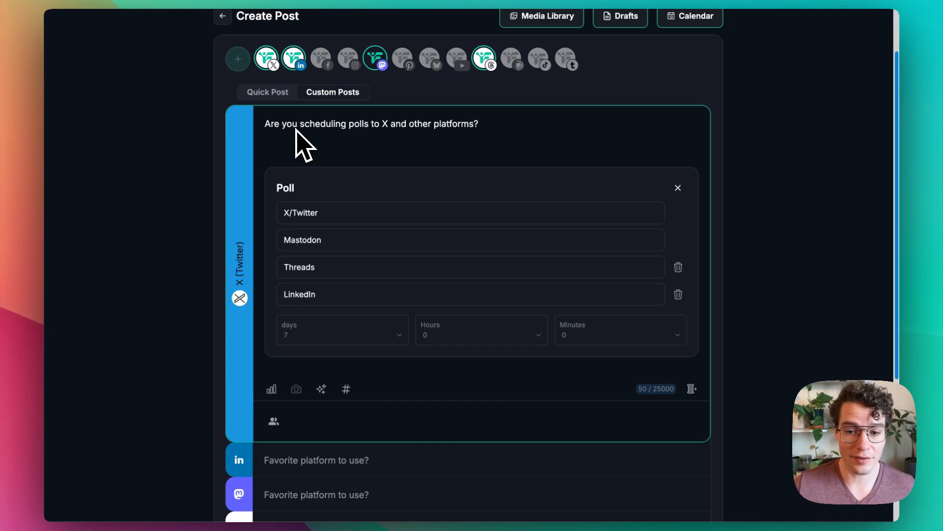
# Step: Add a follow-up post with its own empty poll to the X version's thread
pyautogui.scroll(-1, 620, 191)
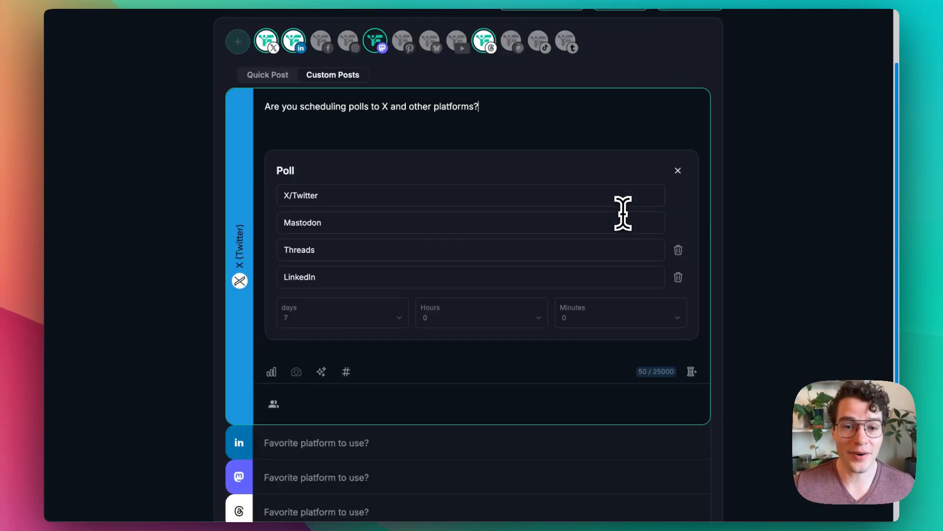
pyautogui.scroll(1, 623, 216)
pyautogui.scroll(-2, 638, 308)
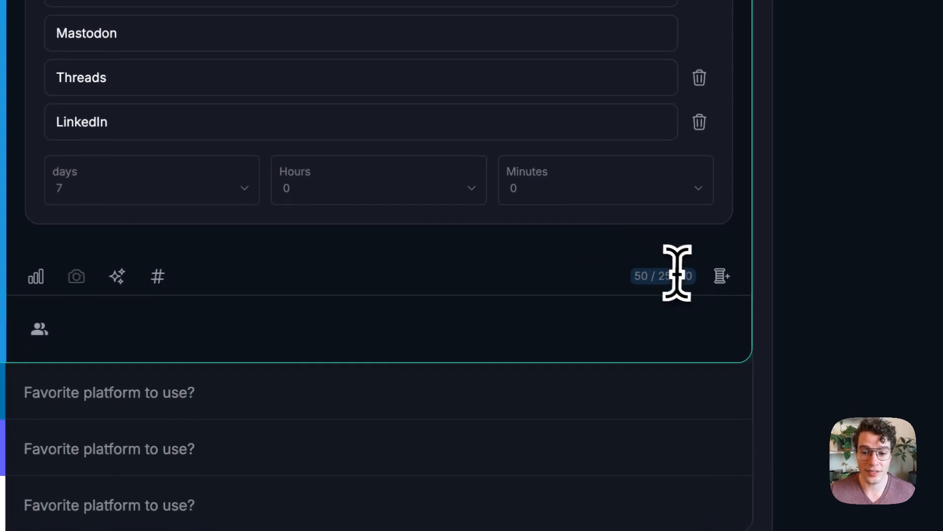
pyautogui.click(721, 276)
pyautogui.click(227, 380)
pyautogui.scroll(-3, 540, 264)
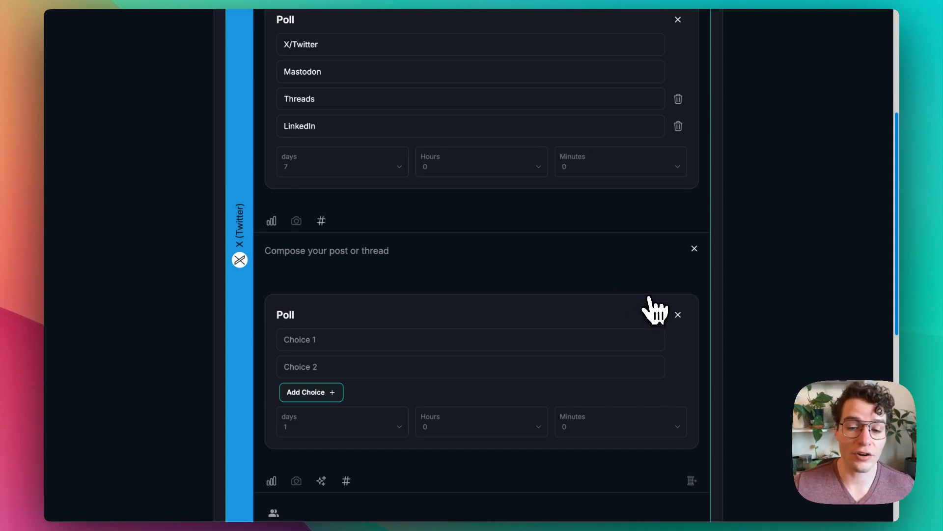
# Step: Remove the empty poll and the follow-up post from the X version's thread
pyautogui.click(678, 315)
pyautogui.scroll(2, 560, 310)
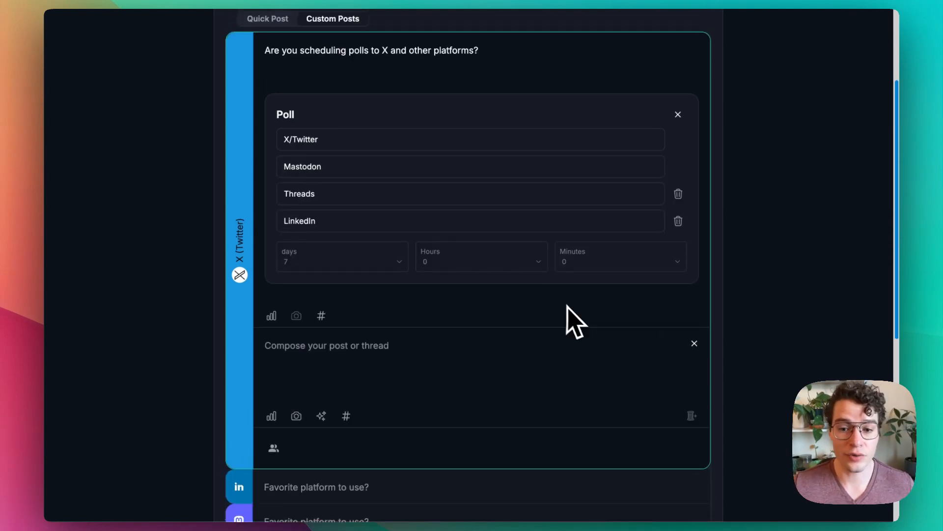
pyautogui.click(693, 344)
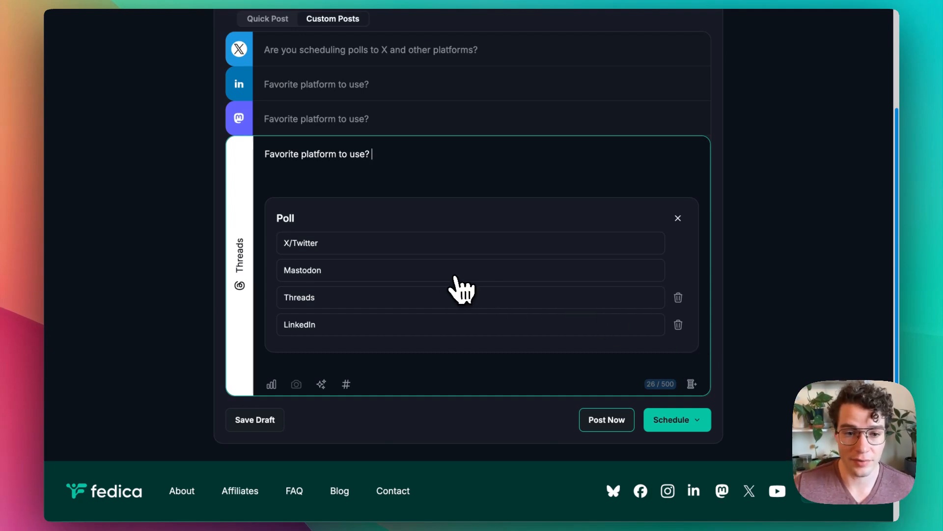
# Step: Reopen the X version, and set the posts' publishing schedule to 13 Nov 2025 at an Optimized time using the Americas option
pyautogui.scroll(2, 379, 276)
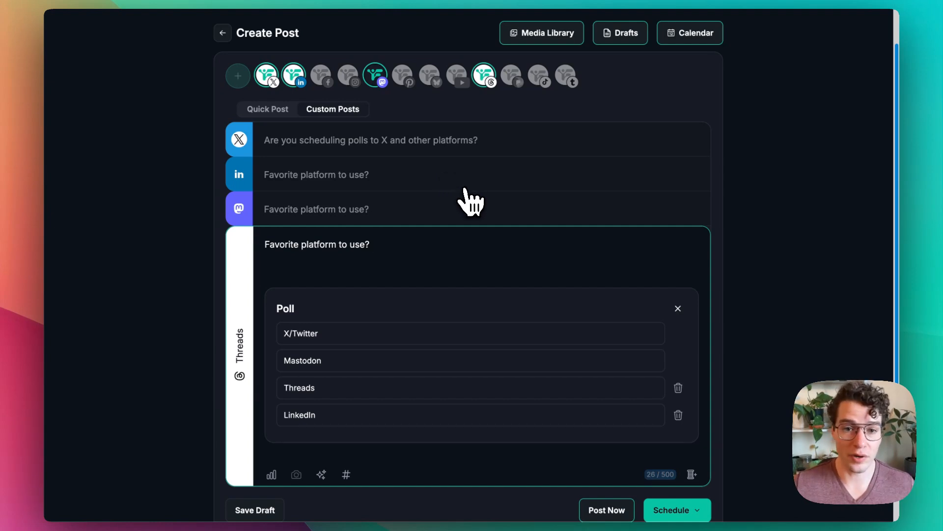
pyautogui.click(344, 142)
pyautogui.scroll(-4, 314, 221)
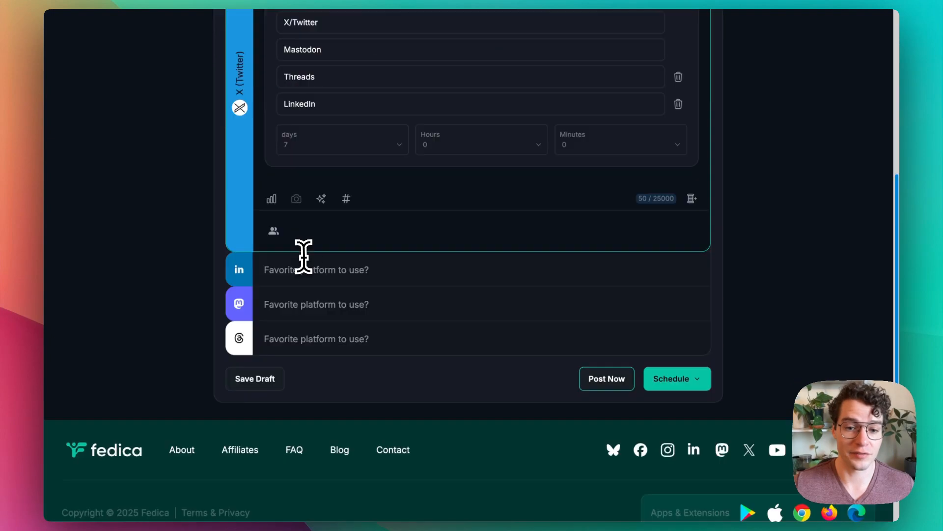
pyautogui.scroll(-1, 344, 267)
pyautogui.scroll(6, 390, 276)
pyautogui.scroll(-6, 418, 273)
pyautogui.click(648, 359)
pyautogui.click(633, 320)
pyautogui.click(587, 199)
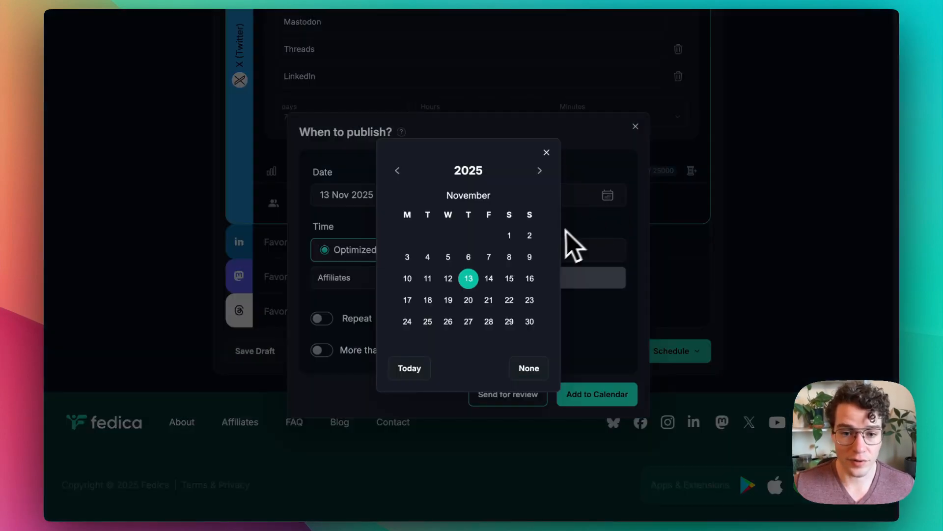
pyautogui.click(471, 278)
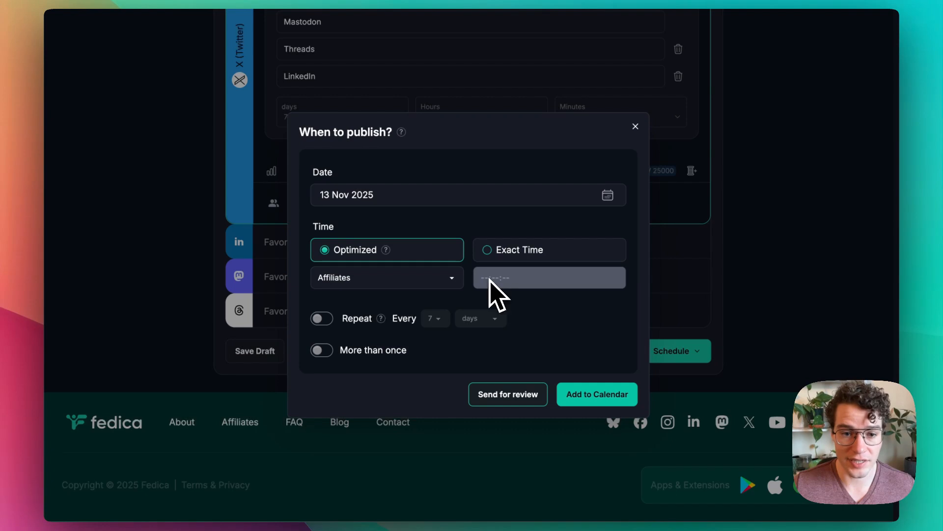
pyautogui.click(417, 284)
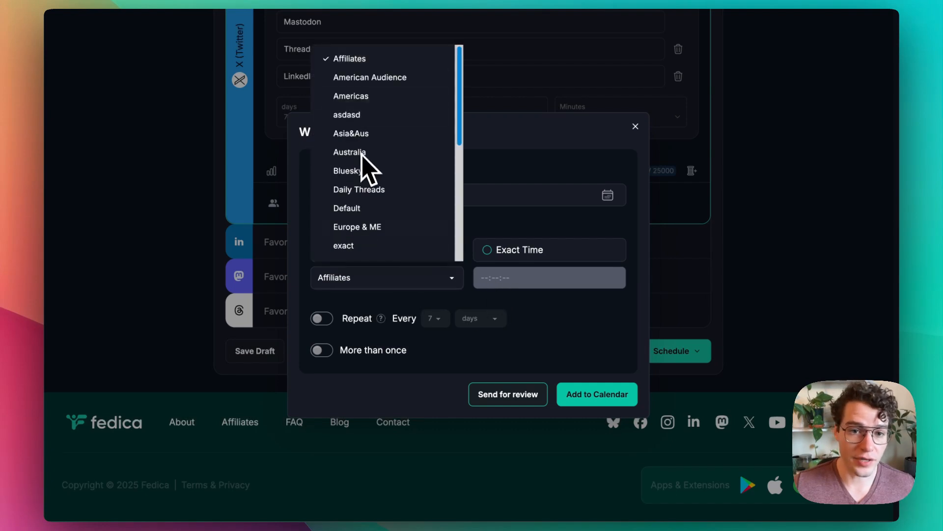
pyautogui.click(361, 96)
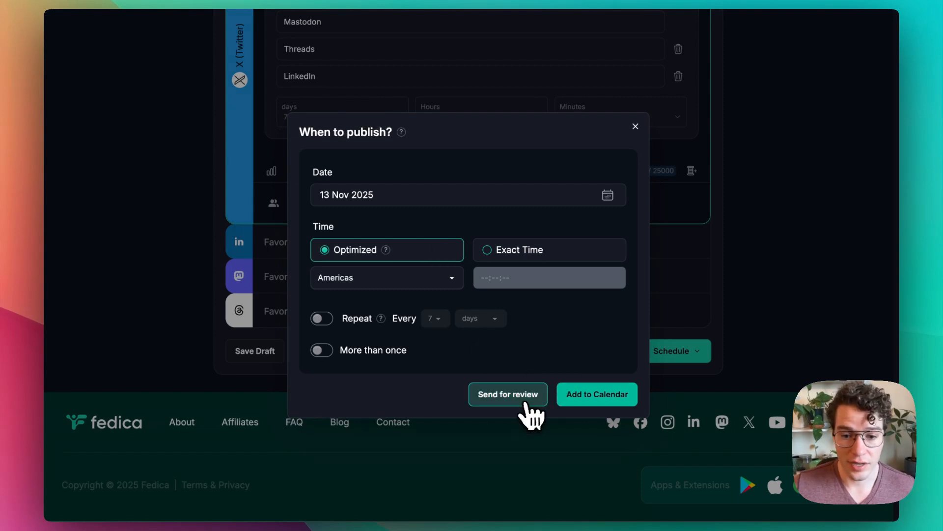
# Step: Add the poll posts to the calendar with the chosen schedule, and open the publishing calendar at the poll post
pyautogui.click(597, 396)
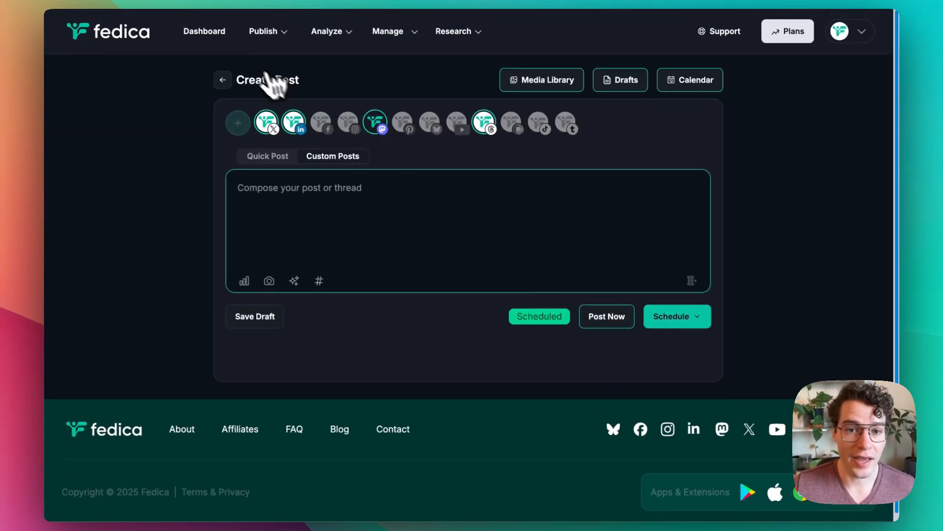
pyautogui.click(690, 83)
pyautogui.scroll(-15, 557, 221)
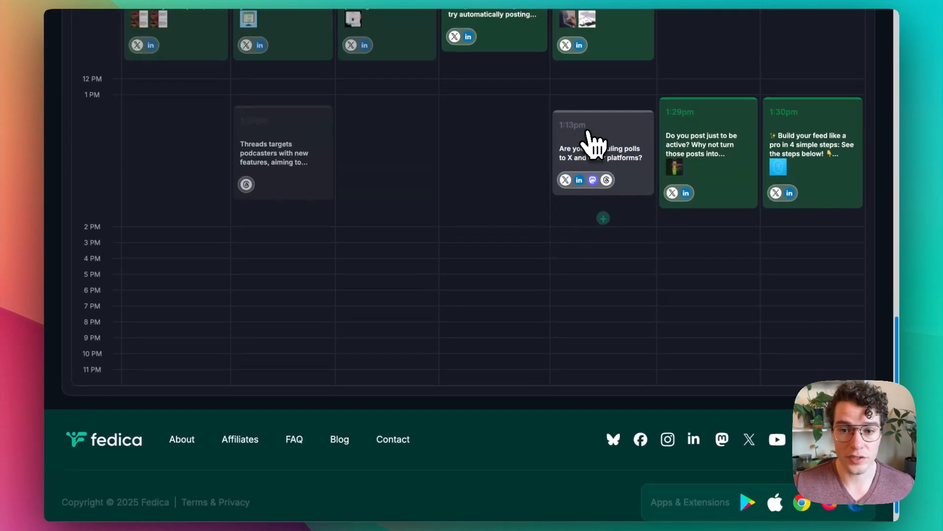
# Step: Examine the scheduled poll post's preview in its X, LinkedIn, Mastodon and Threads versions, and close the preview
pyautogui.click(598, 150)
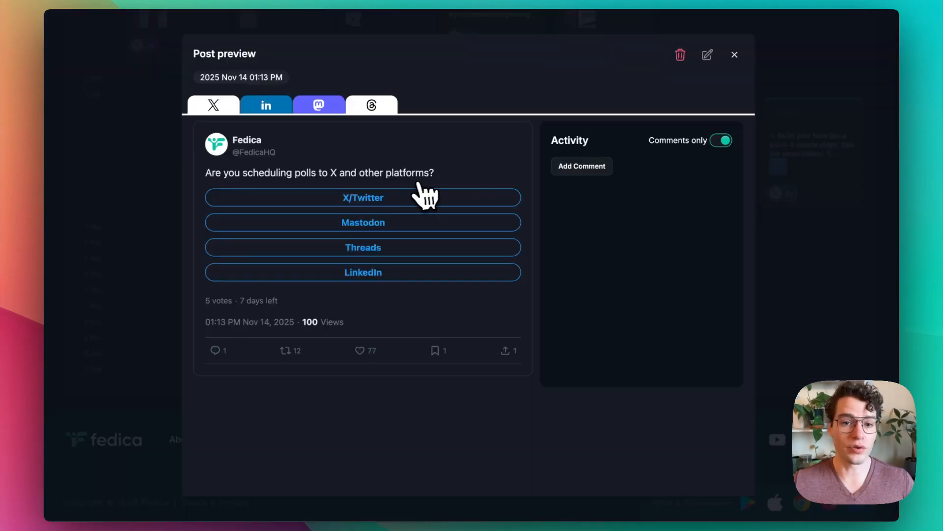
pyautogui.click(258, 111)
pyautogui.click(230, 111)
pyautogui.click(257, 111)
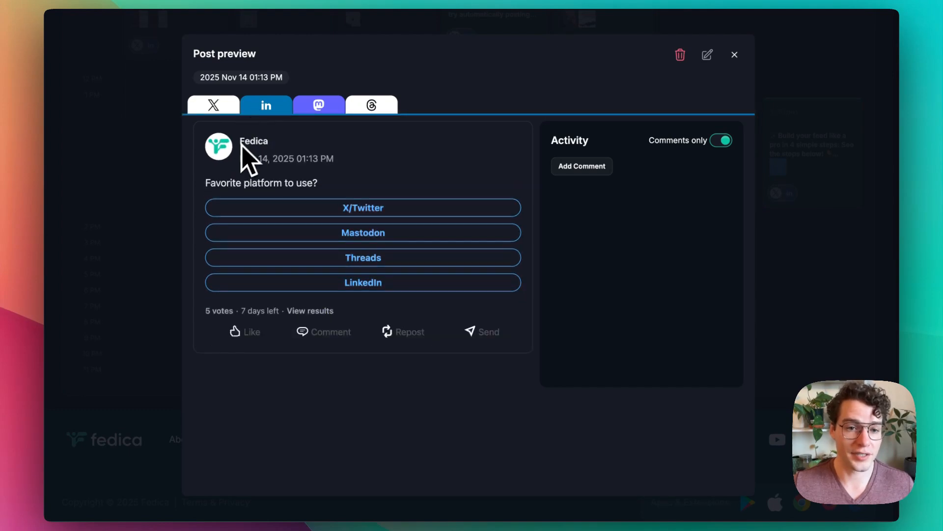
pyautogui.click(326, 105)
pyautogui.click(370, 106)
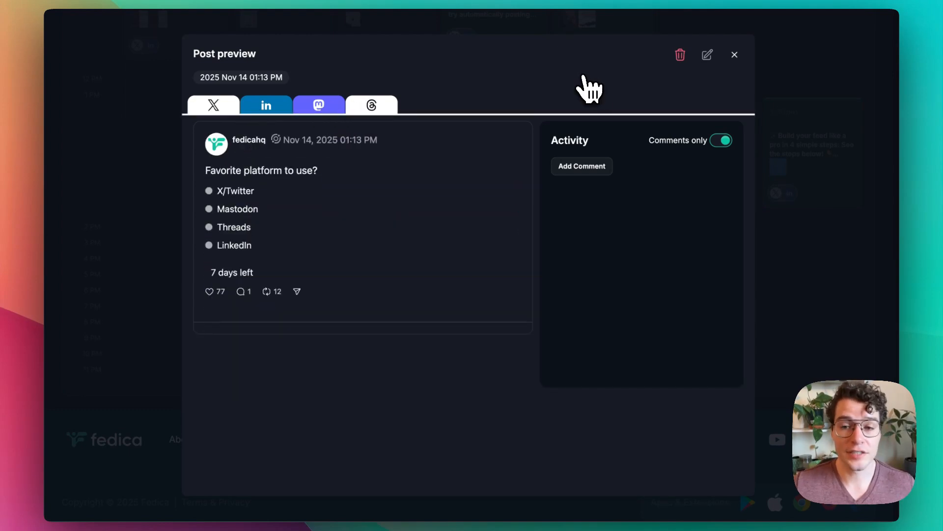
pyautogui.click(734, 56)
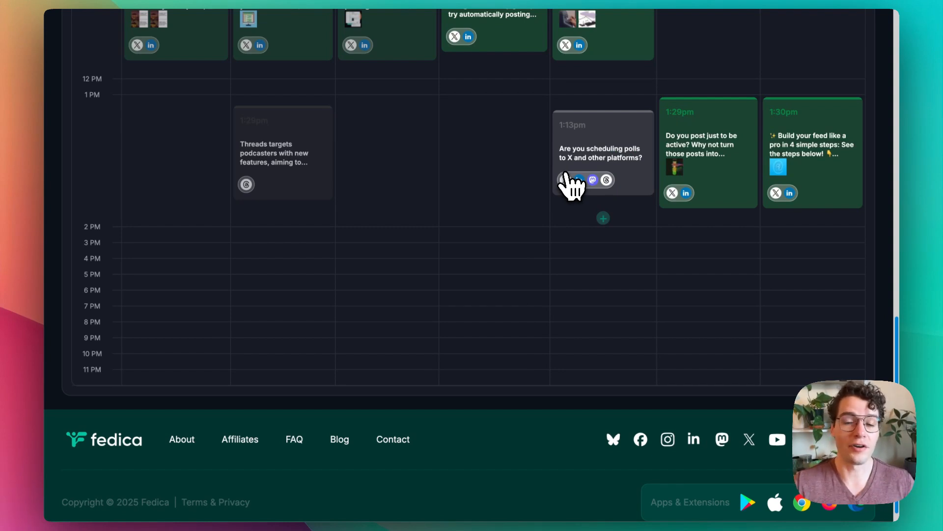
# Step: Look over the week's scheduled posts around the poll post in the calendar
pyautogui.scroll(3, 570, 185)
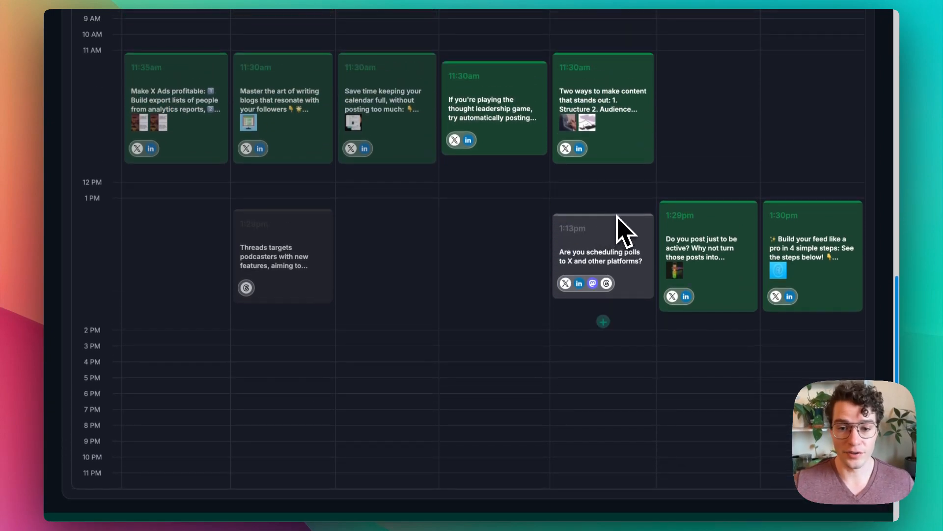
pyautogui.scroll(1, 621, 236)
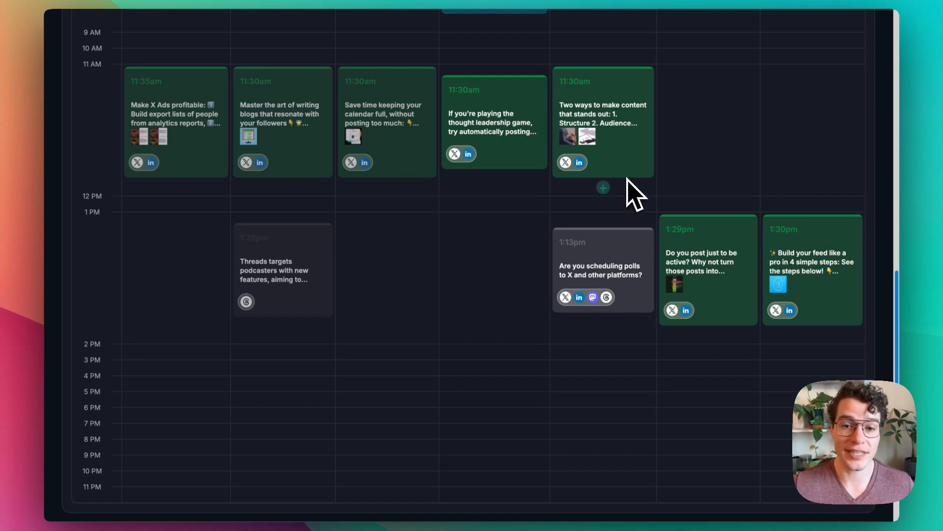
pyautogui.scroll(5, 624, 187)
pyautogui.scroll(-4, 570, 250)
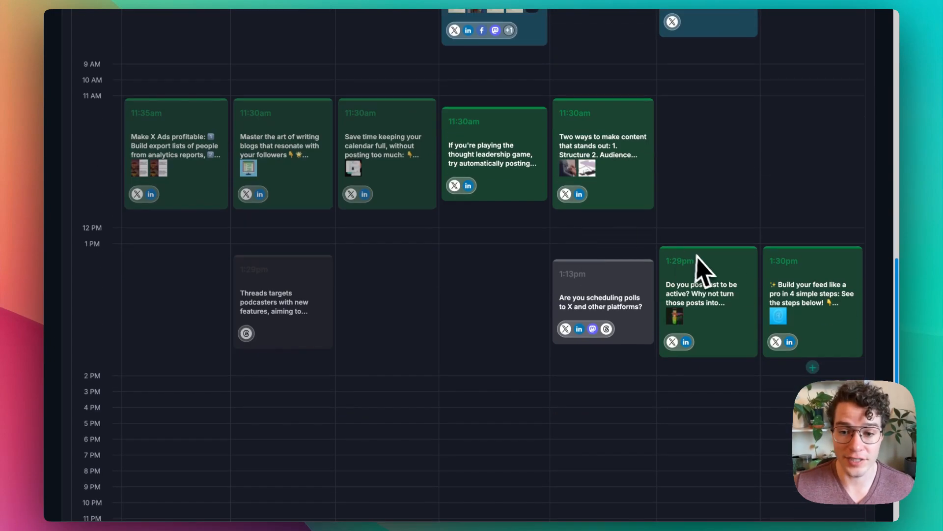
pyautogui.scroll(1, 596, 320)
pyautogui.scroll(1, 597, 275)
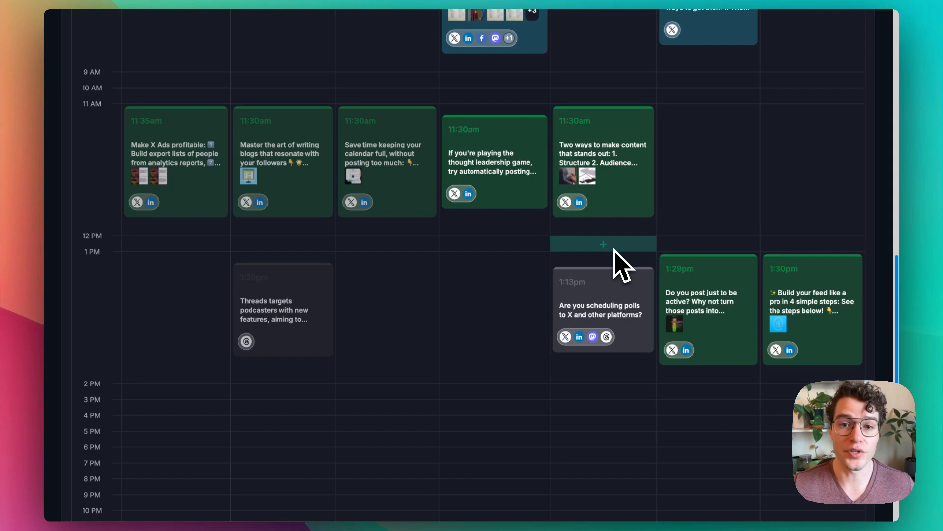
pyautogui.scroll(15, 570, 245)
# Step: Open the pipelines overview from the calendar and examine the listed pipelines' status, posts per day, hours and networks
pyautogui.click(663, 80)
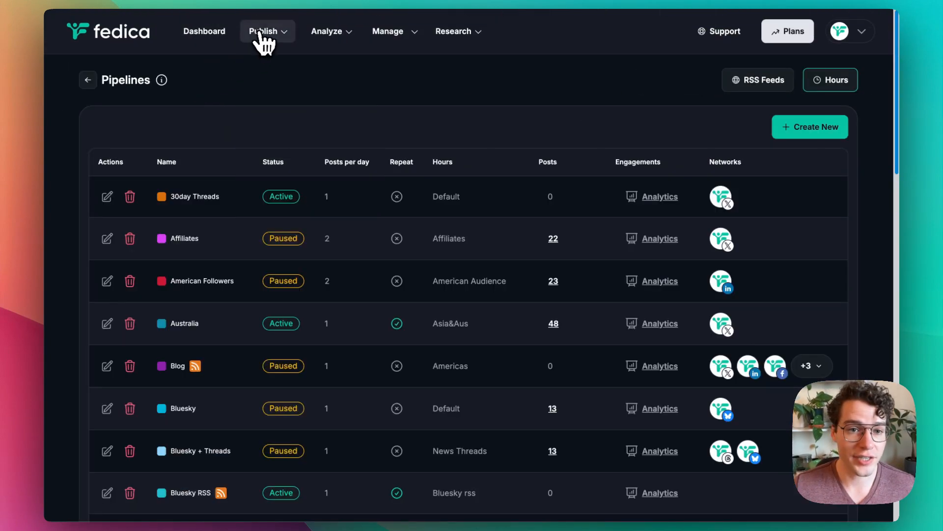
pyautogui.click(265, 35)
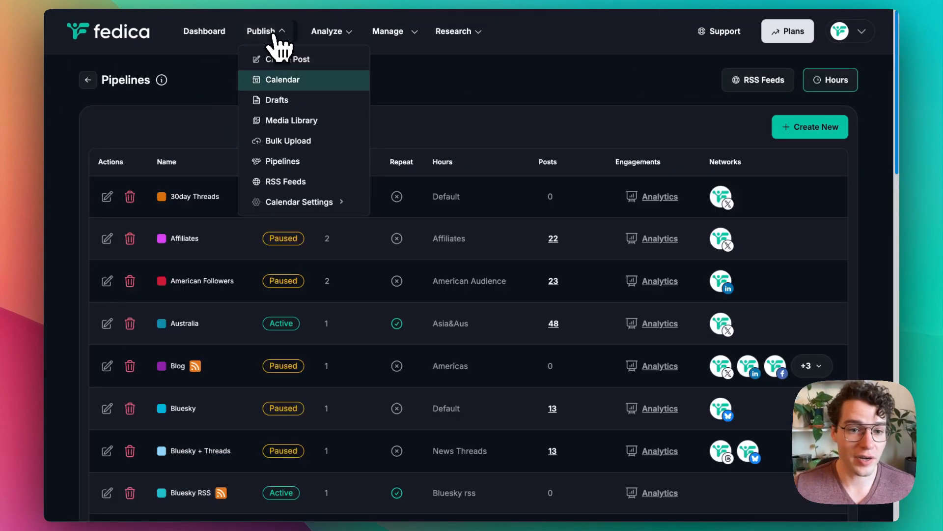
pyautogui.scroll(-1, 535, 123)
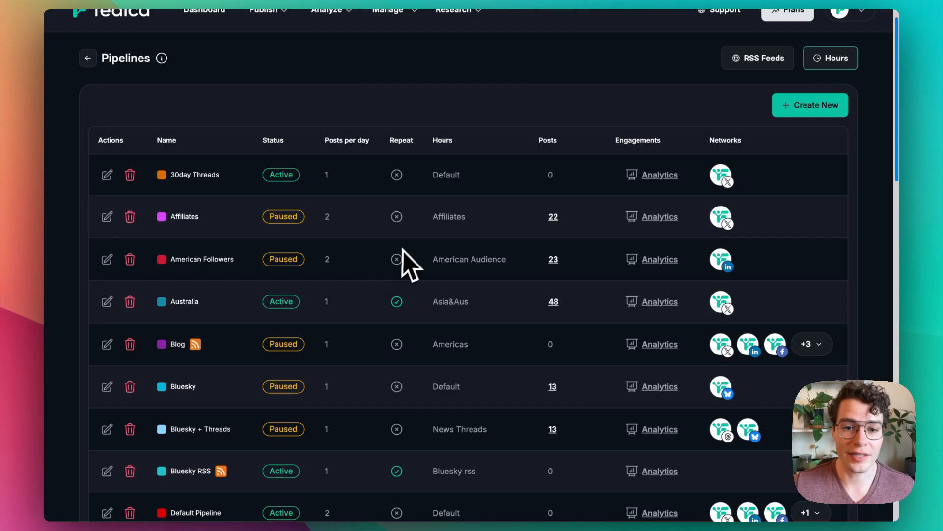
pyautogui.scroll(1, 451, 327)
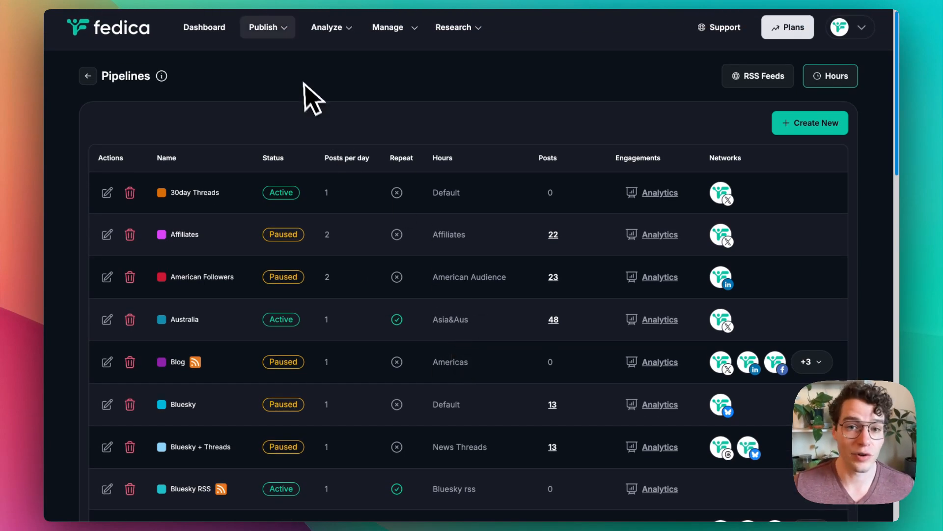
# Step: Return to the publishing calendar's scheduled posts for the current week
pyautogui.click(263, 27)
pyautogui.click(331, 74)
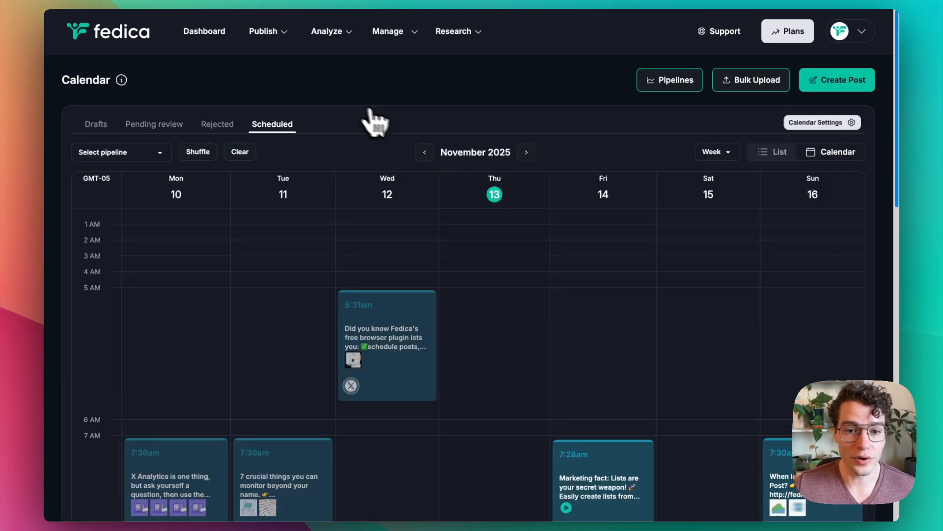
pyautogui.scroll(-10, 585, 202)
pyautogui.scroll(20, 589, 206)
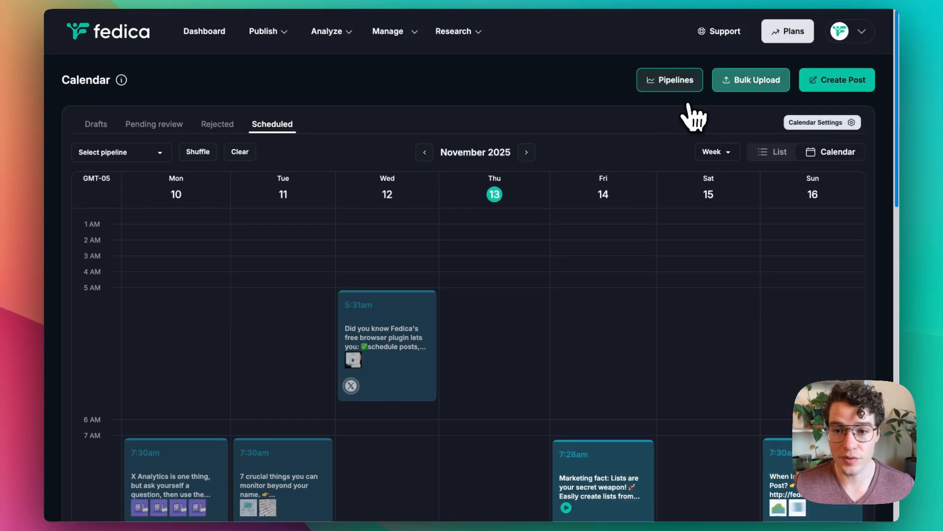
# Step: Start a new quick post with an empty poll for X, Mastodon and Threads, and discard it
pyautogui.click(811, 87)
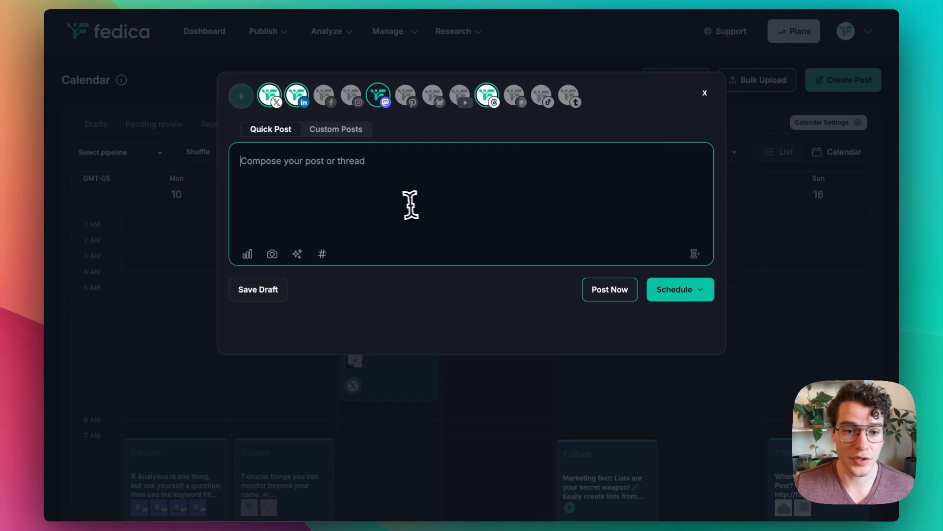
pyautogui.click(248, 254)
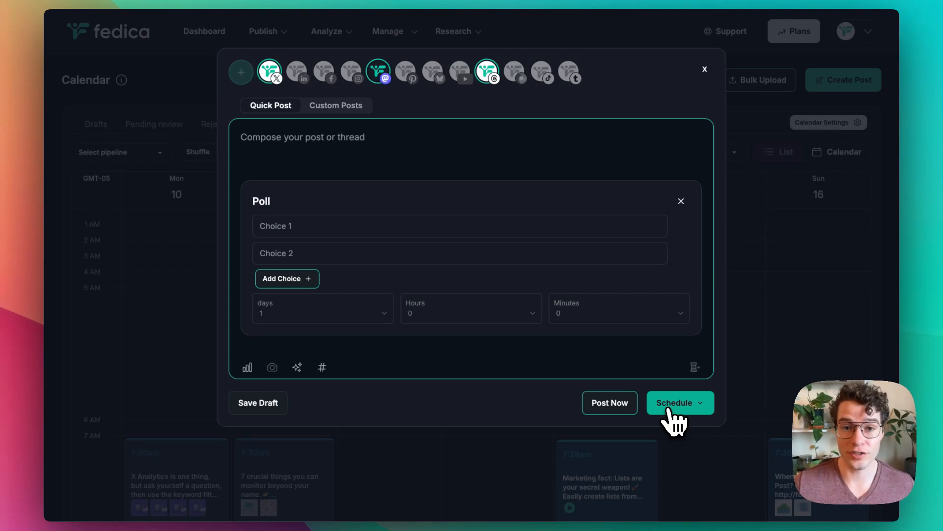
pyautogui.click(681, 200)
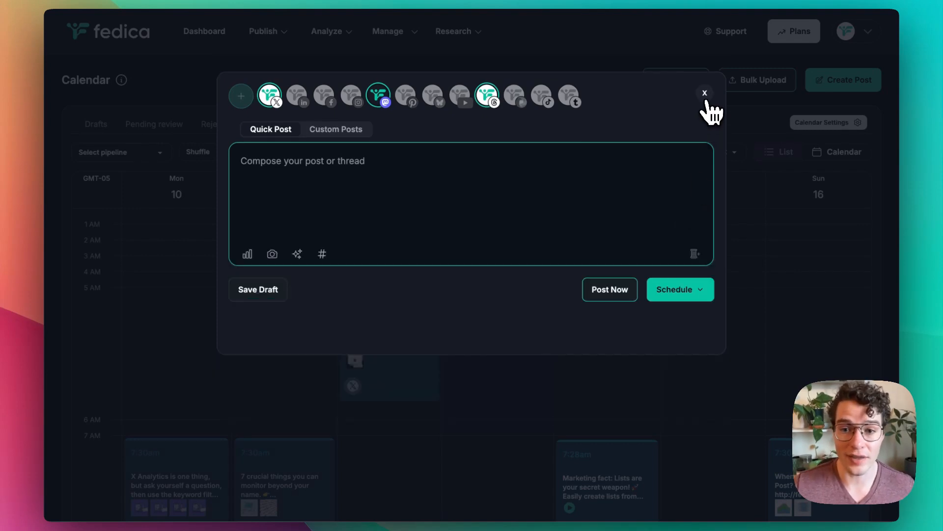
pyautogui.click(704, 94)
# Step: Find the poll post on Friday 14 November in the calendar and open its preview
pyautogui.scroll(-10, 674, 177)
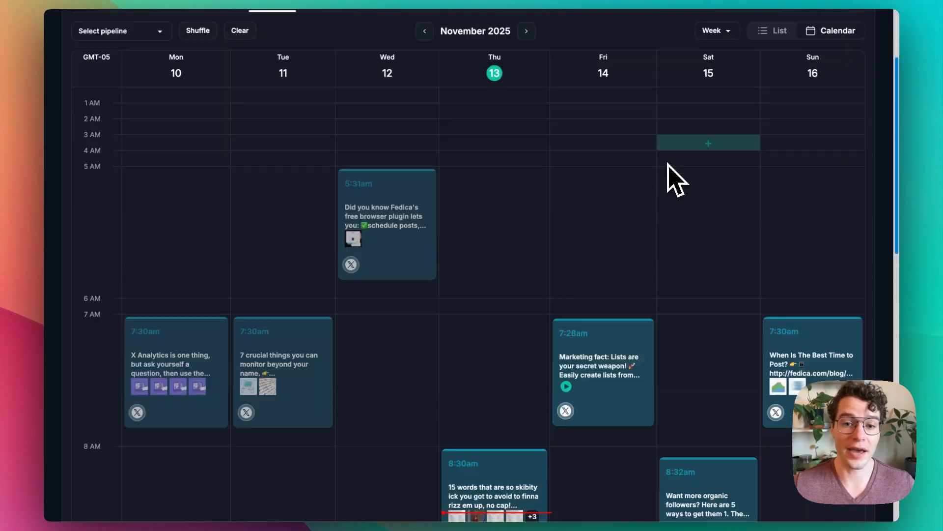
pyautogui.scroll(10, 580, 182)
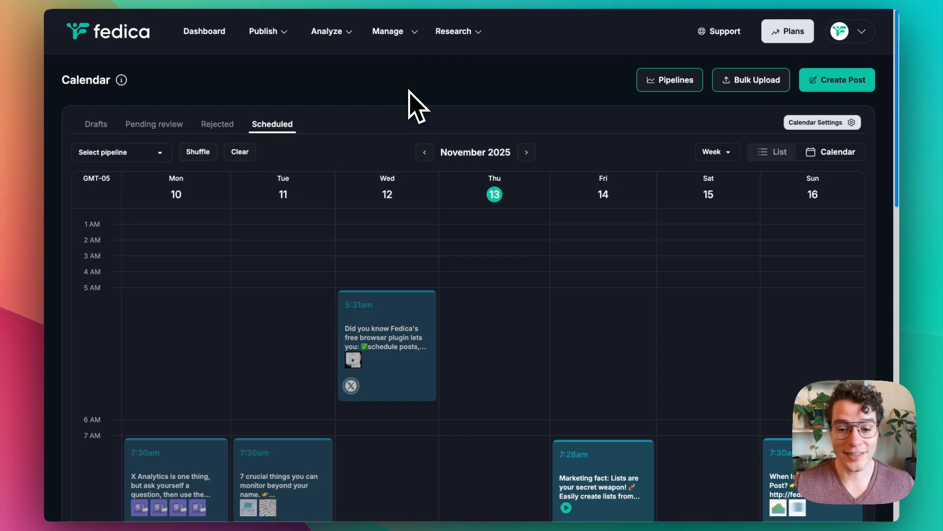
pyautogui.scroll(-15, 413, 106)
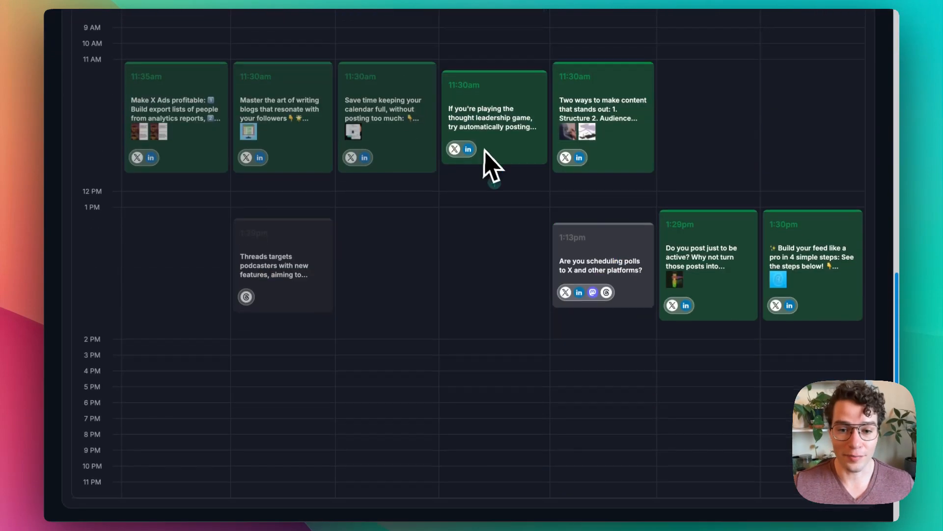
pyautogui.click(554, 216)
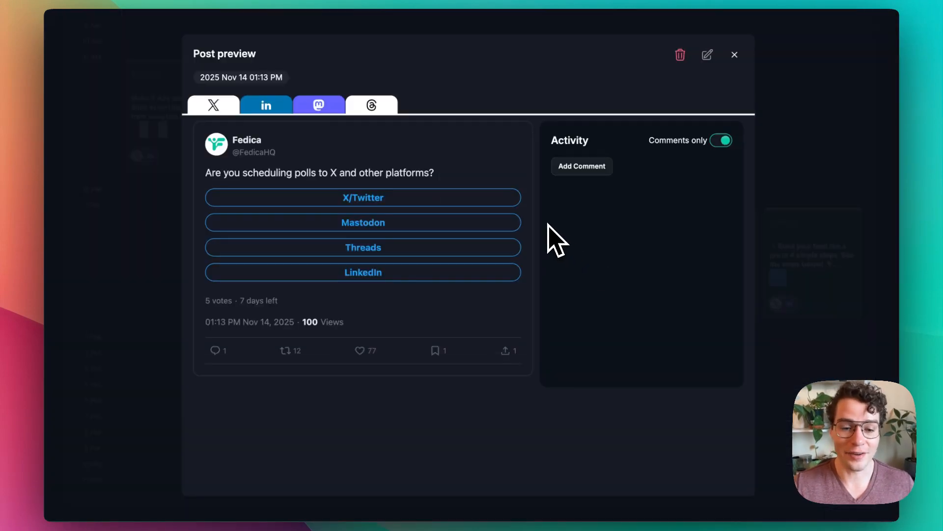